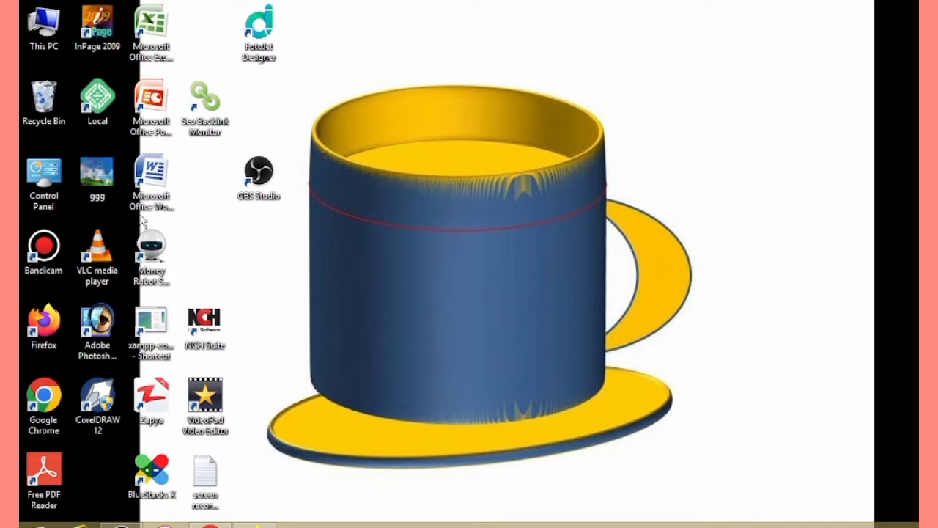
Launch Word 2007 on a blank Document1 with the Insert tab showing.
{"action": "key", "text": "super"}
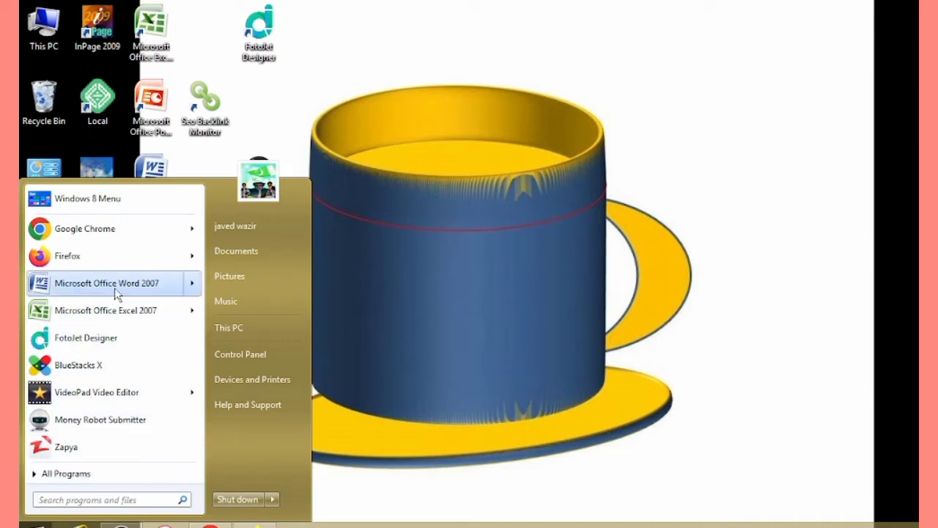
{"action": "mouse_move", "coordinate": [107, 283]}
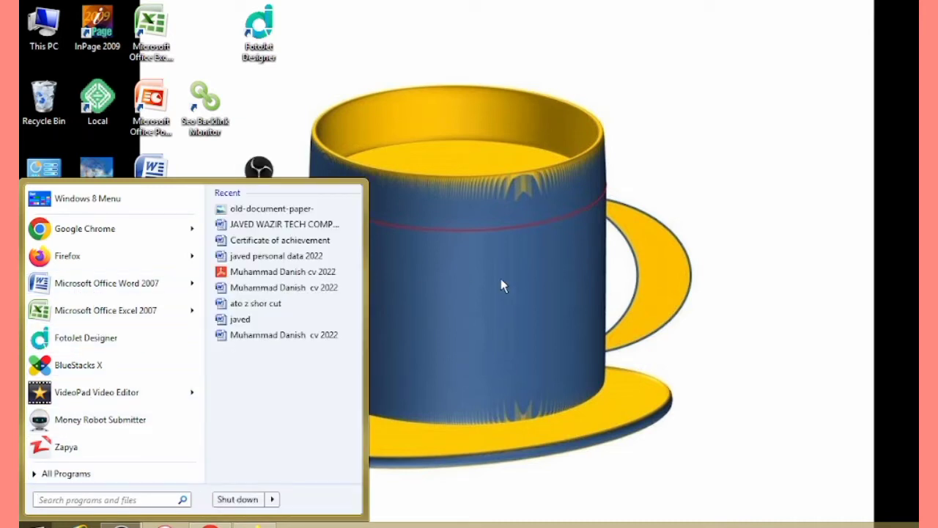
{"action": "left_click", "coordinate": [501, 279]}
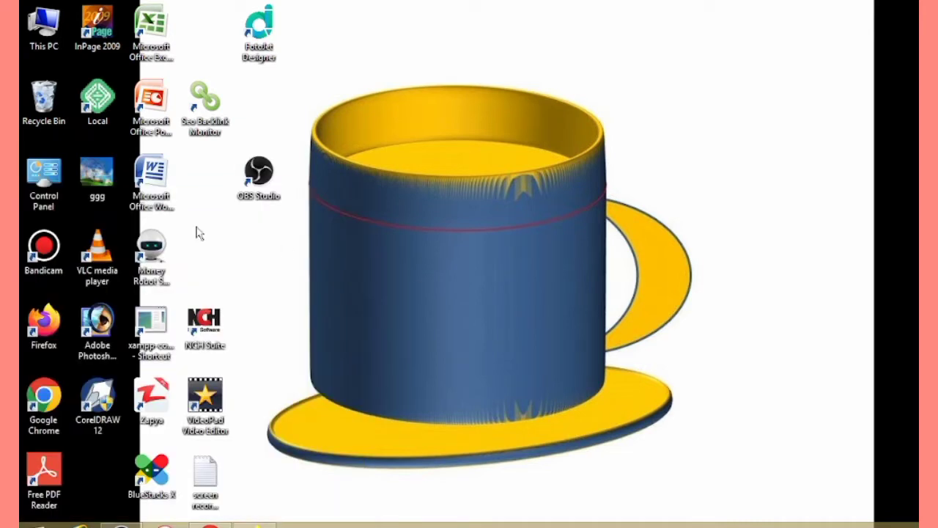
{"action": "double_click", "coordinate": [153, 176]}
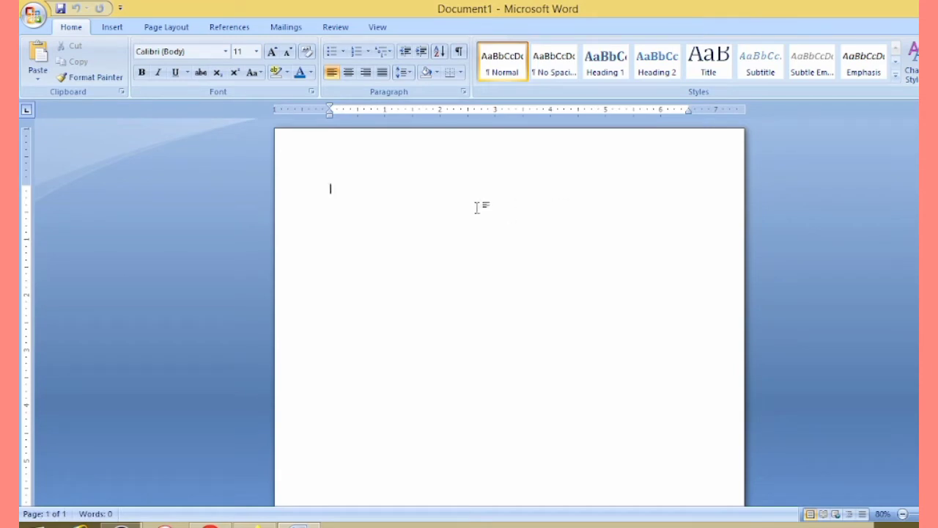
{"action": "left_click", "coordinate": [111, 28]}
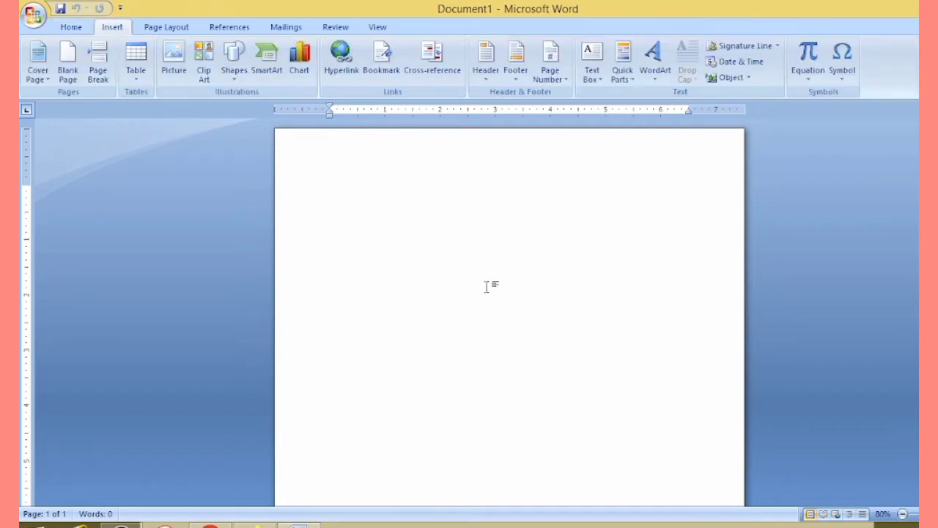
Insert the old-document-paper picture from Local Disk (E:) onto the first page.
{"action": "left_click", "coordinate": [174, 59]}
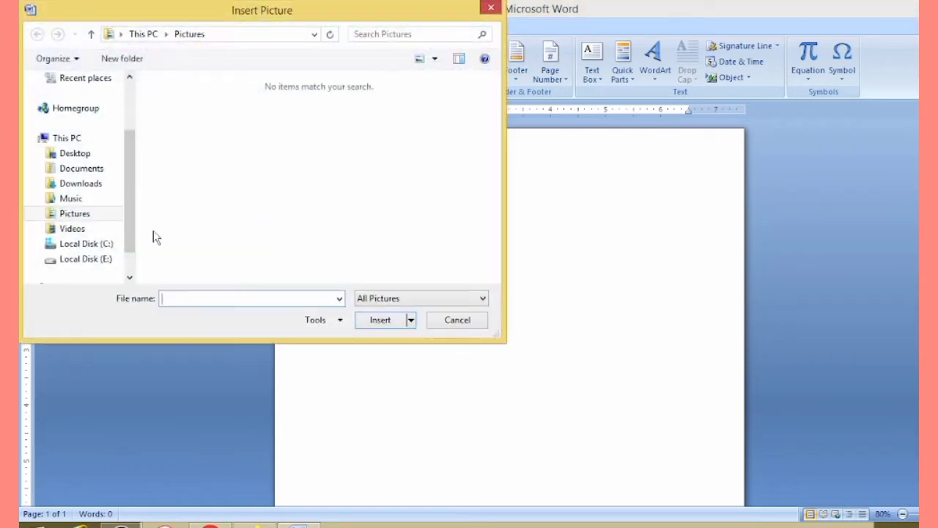
{"action": "mouse_move", "coordinate": [85, 259]}
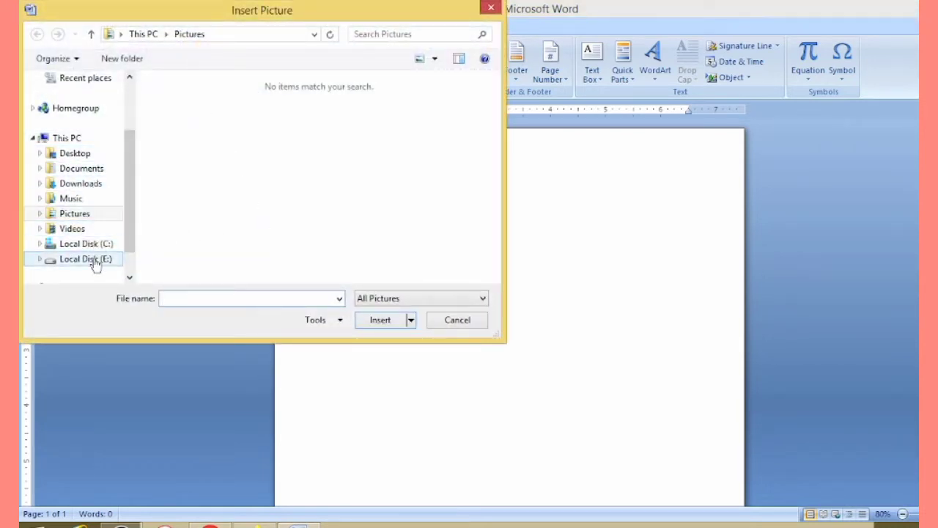
{"action": "left_click", "coordinate": [93, 261]}
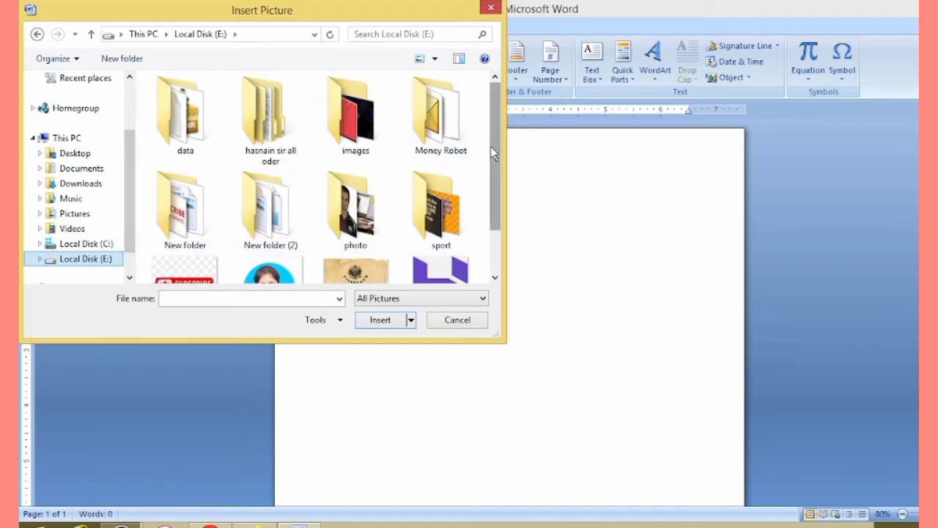
{"action": "left_click_drag", "start_coordinate": [491, 151], "coordinate": [493, 195]}
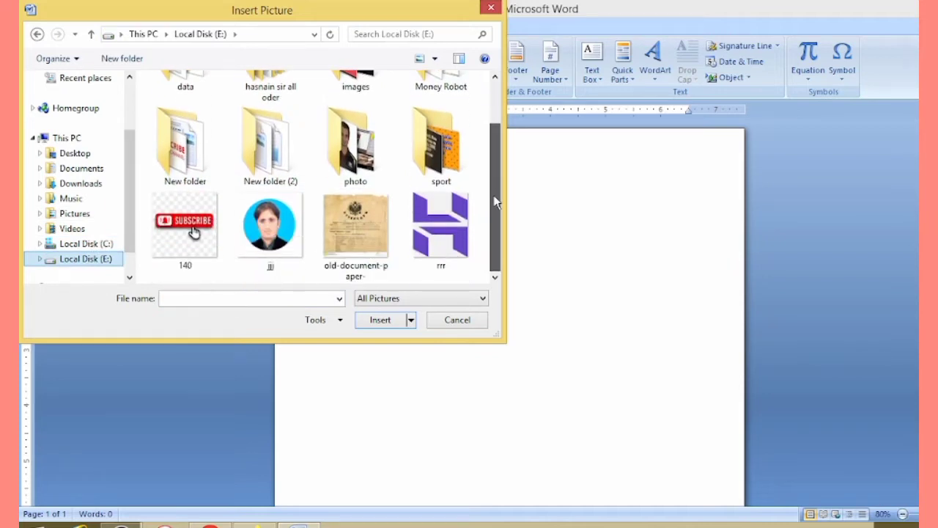
{"action": "left_click", "coordinate": [354, 228]}
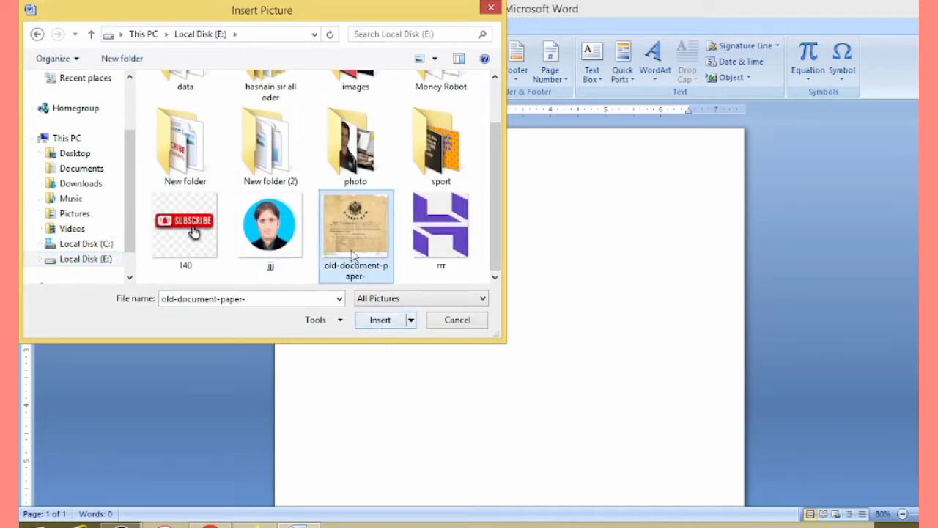
{"action": "double_click", "coordinate": [350, 243]}
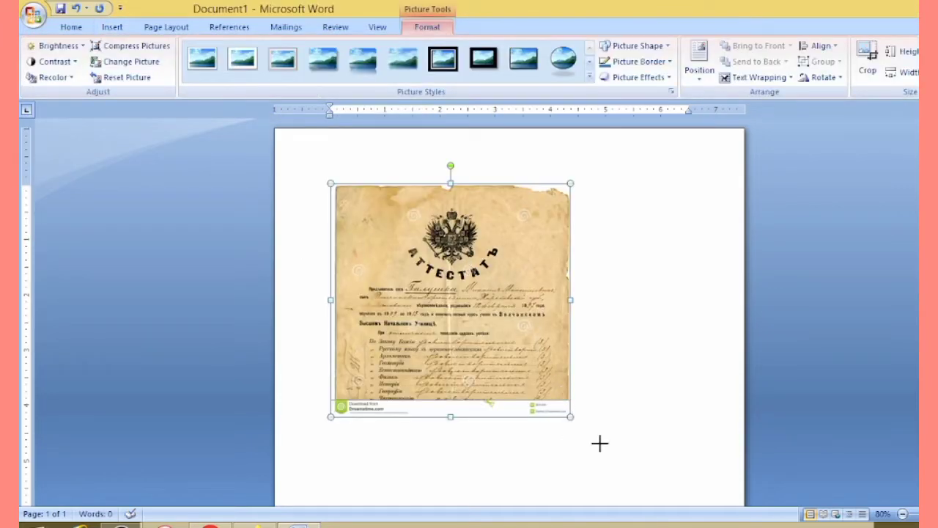
Enlarge the certificate picture and set its text wrapping to In Front of Text.
{"action": "left_click_drag", "start_coordinate": [570, 416], "coordinate": [662, 481]}
{"action": "left_click_drag", "start_coordinate": [558, 297], "coordinate": [558, 298]}
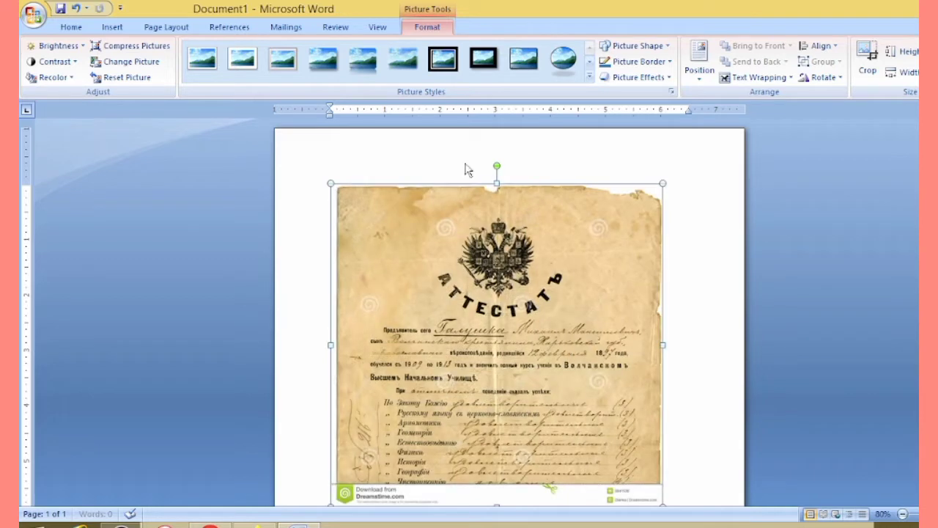
{"action": "left_click", "coordinate": [757, 77]}
{"action": "left_click", "coordinate": [765, 161]}
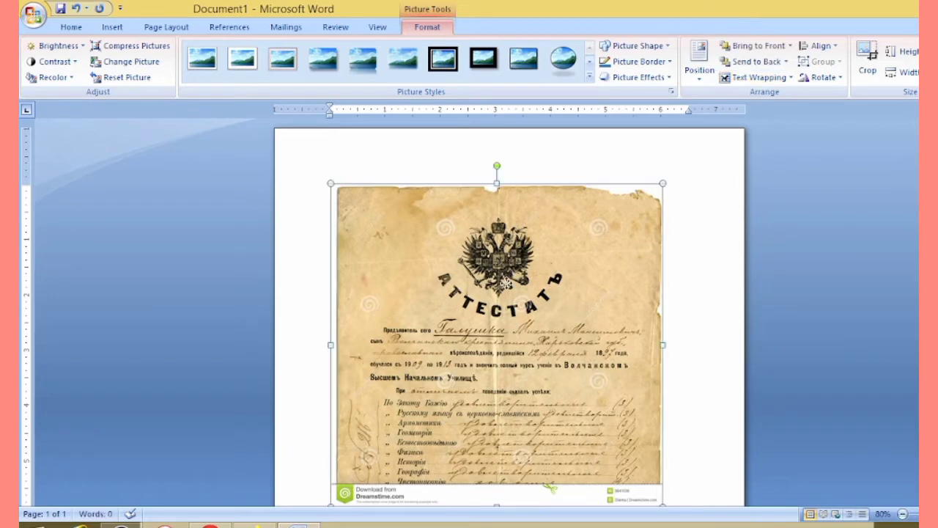
Move the picture higher and stretch it across nearly the full page width.
{"action": "left_click_drag", "start_coordinate": [505, 281], "coordinate": [533, 315]}
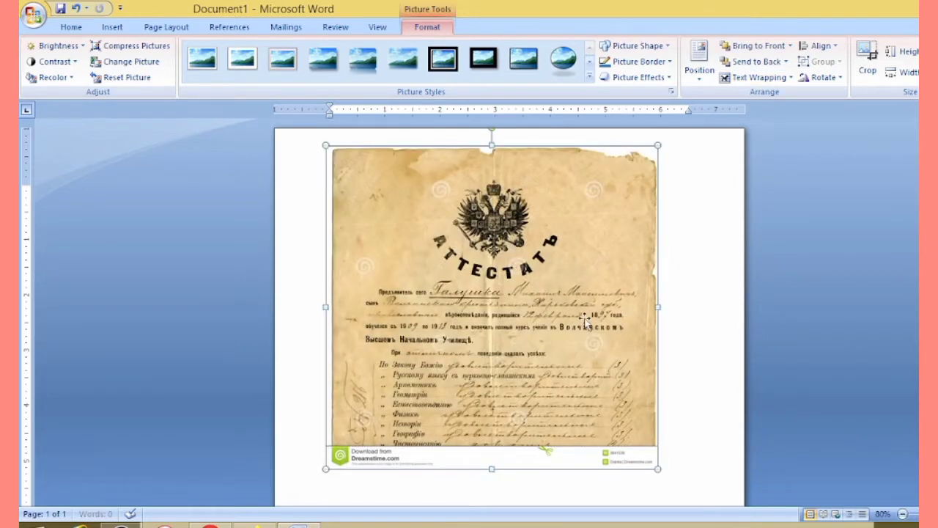
{"action": "scroll", "coordinate": [608, 332], "scroll_direction": "down", "scroll_amount": 3}
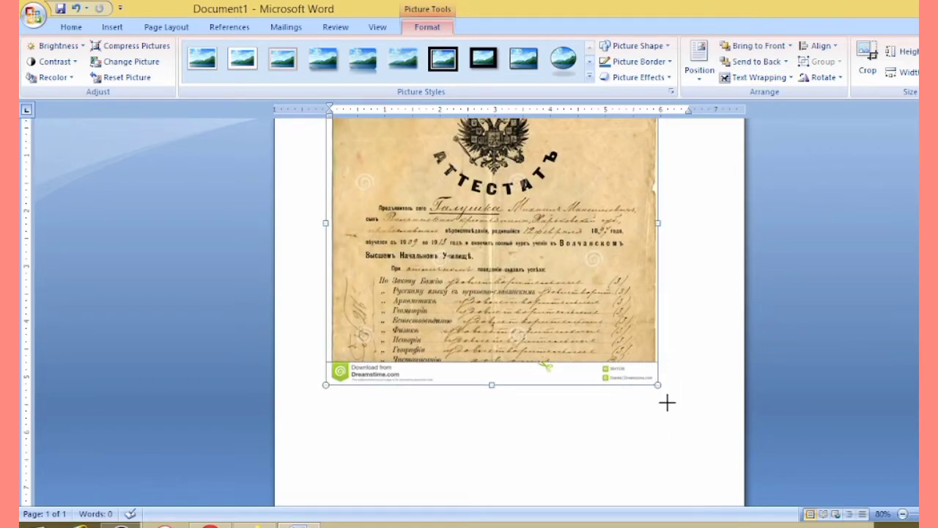
{"action": "left_click_drag", "start_coordinate": [702, 448], "coordinate": [701, 432]}
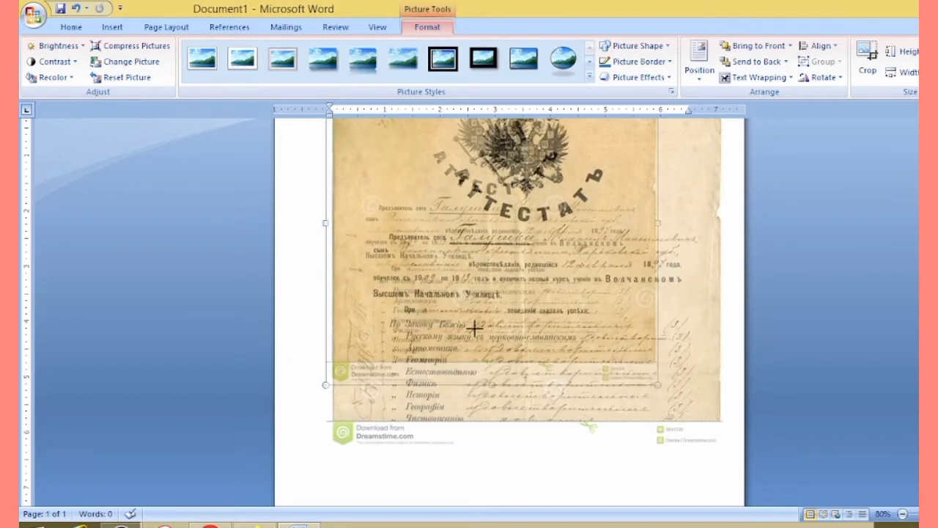
{"action": "left_click_drag", "start_coordinate": [475, 328], "coordinate": [544, 339]}
{"action": "scroll", "coordinate": [544, 339], "scroll_direction": "up", "scroll_amount": 1}
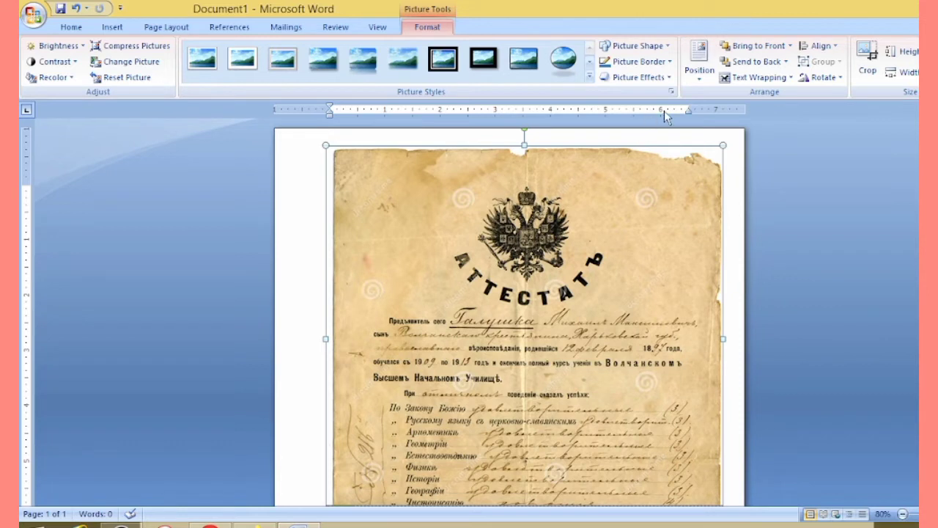
{"action": "left_click", "coordinate": [325, 241]}
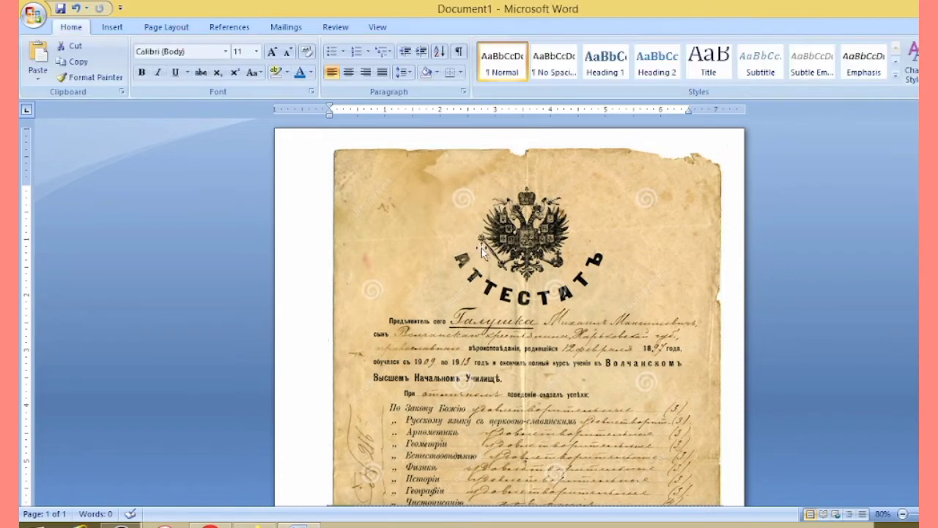
{"action": "left_click", "coordinate": [513, 270]}
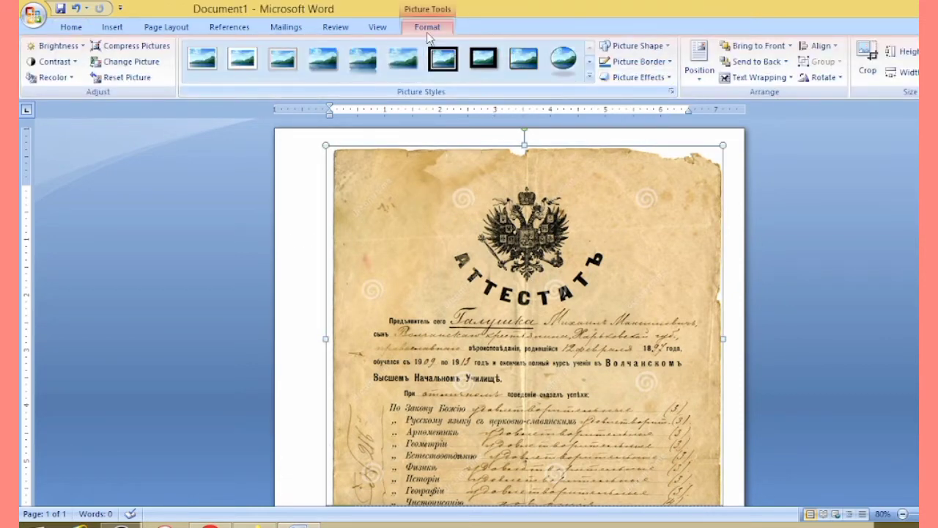
Recolor the certificate picture to Black and White in Format Picture.
{"action": "left_click", "coordinate": [671, 92]}
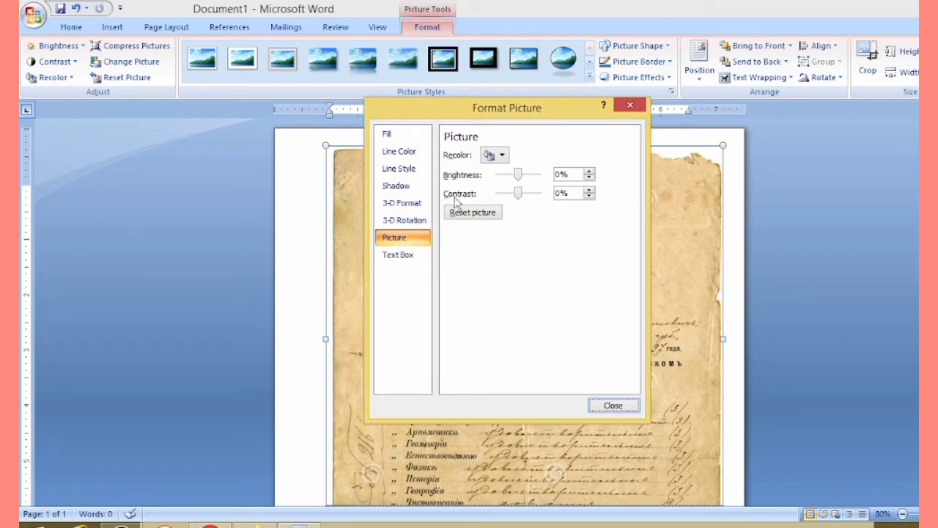
{"action": "left_click", "coordinate": [503, 155]}
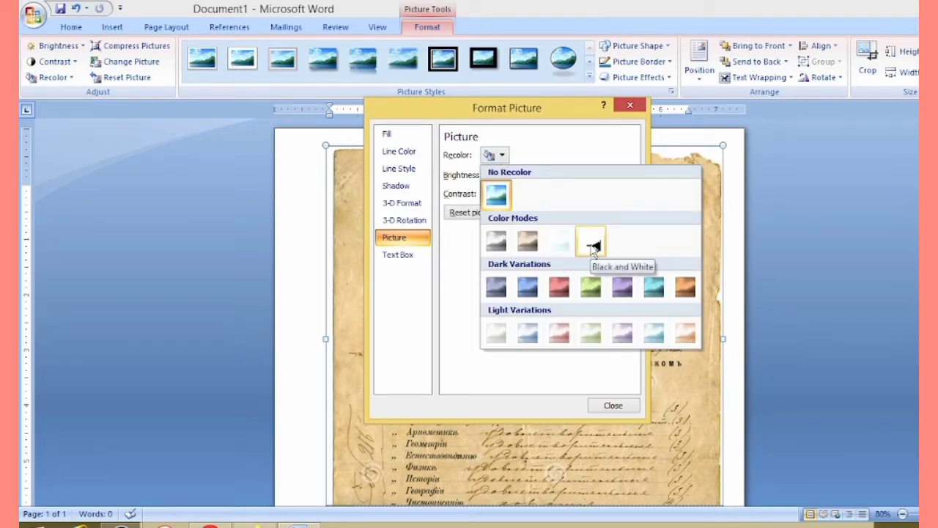
{"action": "left_click", "coordinate": [592, 242]}
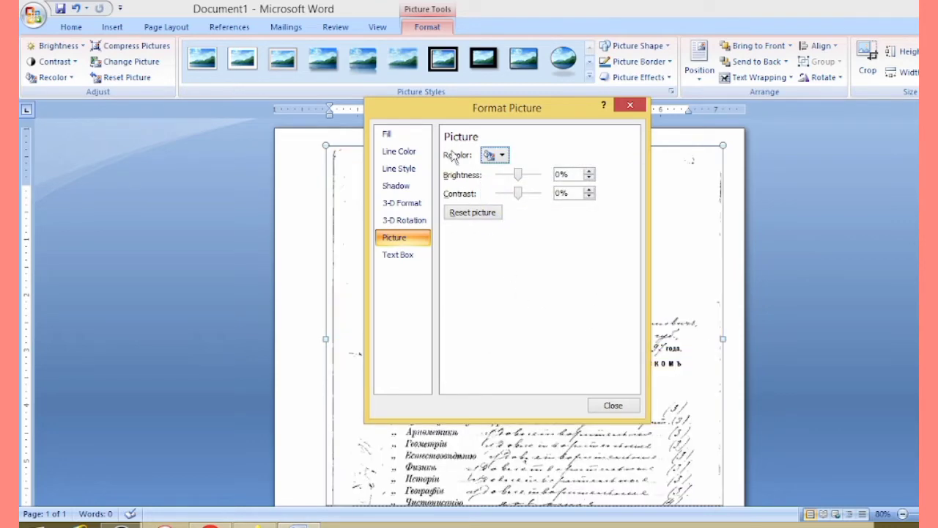
{"action": "left_click", "coordinate": [630, 107]}
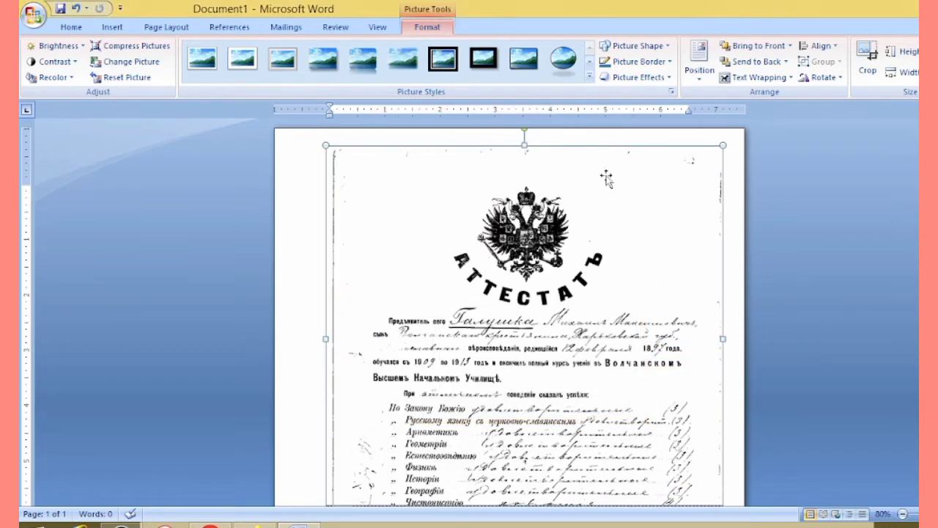
{"action": "scroll", "coordinate": [494, 312], "scroll_direction": "down", "scroll_amount": 2}
{"action": "scroll", "coordinate": [492, 309], "scroll_direction": "down", "scroll_amount": 3}
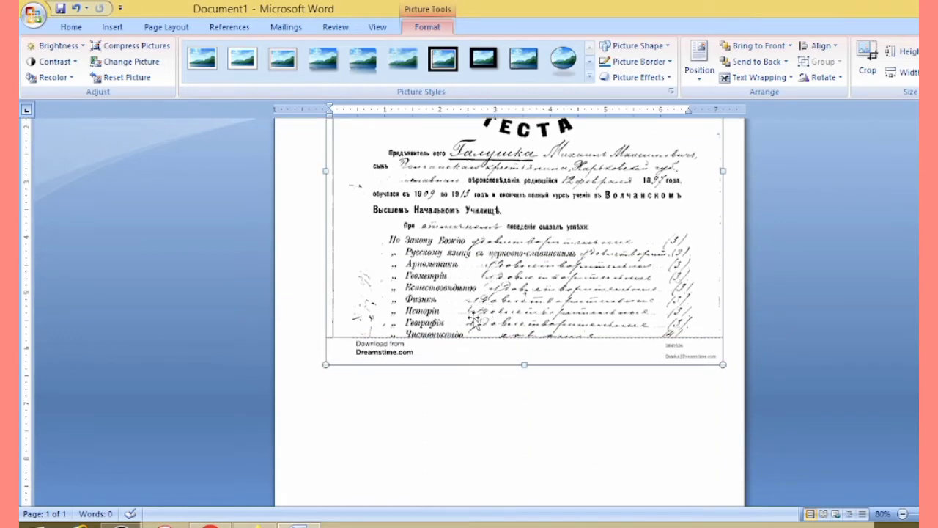
{"action": "scroll", "coordinate": [484, 316], "scroll_direction": "up", "scroll_amount": 4}
{"action": "scroll", "coordinate": [506, 309], "scroll_direction": "up", "scroll_amount": 2}
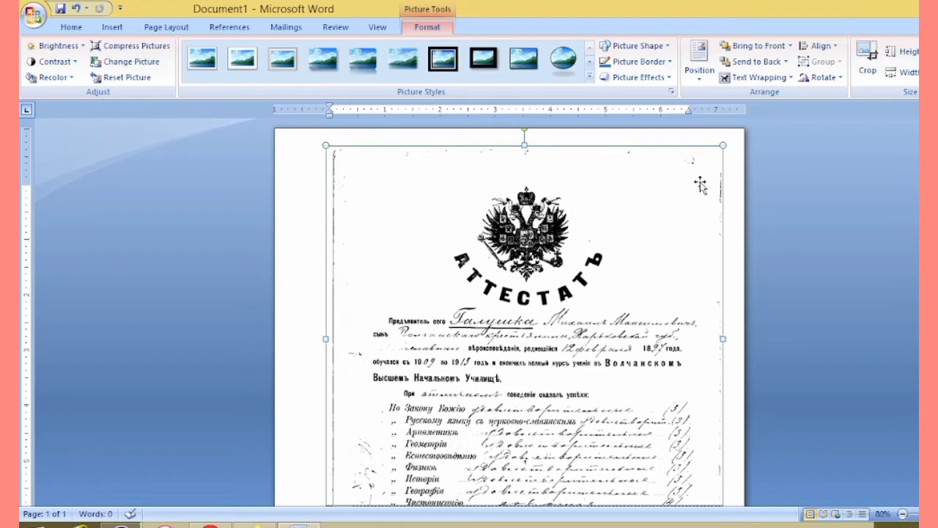
Draw a small rectangle with no outline over the certificate's top-right corner mark.
{"action": "left_click", "coordinate": [110, 28]}
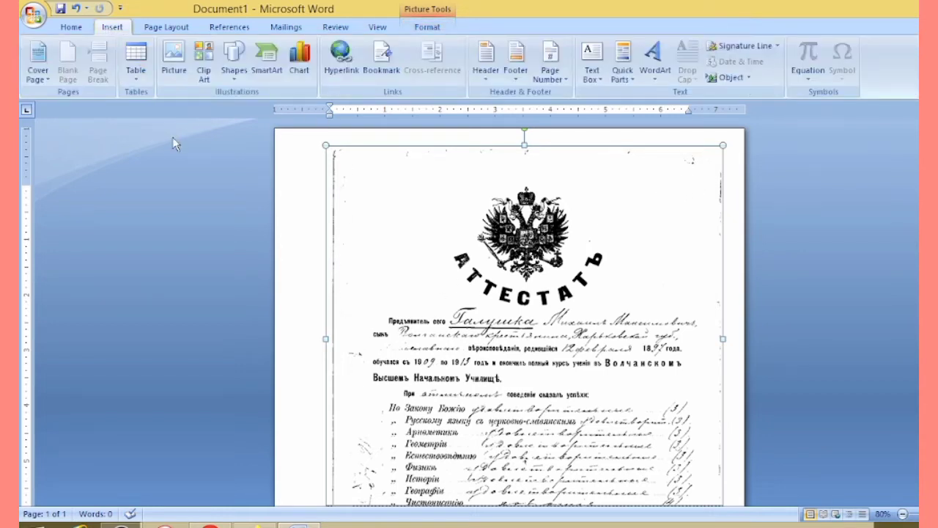
{"action": "left_click", "coordinate": [232, 81]}
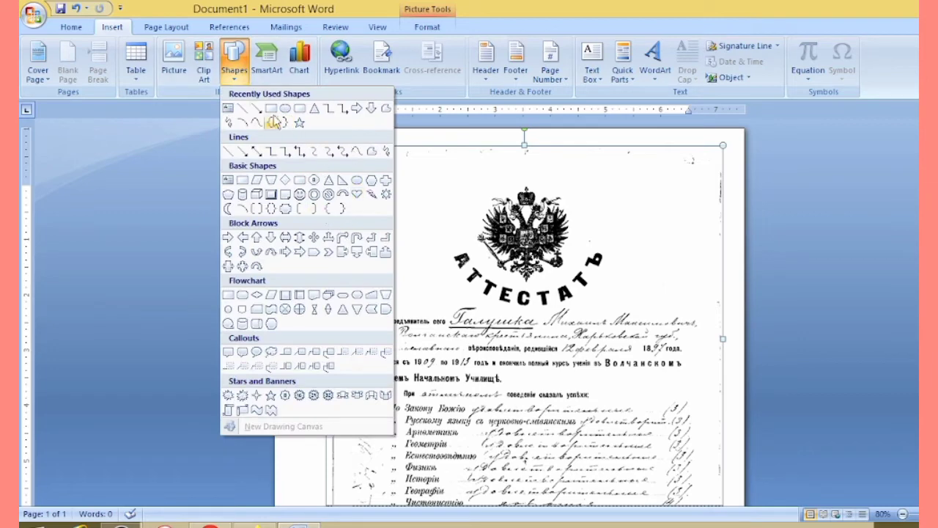
{"action": "left_click", "coordinate": [299, 122]}
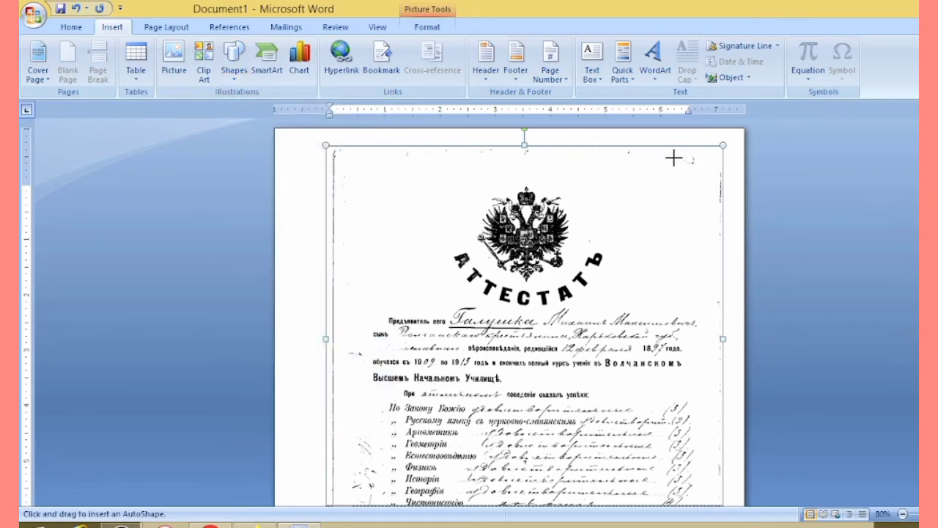
{"action": "left_click_drag", "start_coordinate": [679, 154], "coordinate": [717, 194]}
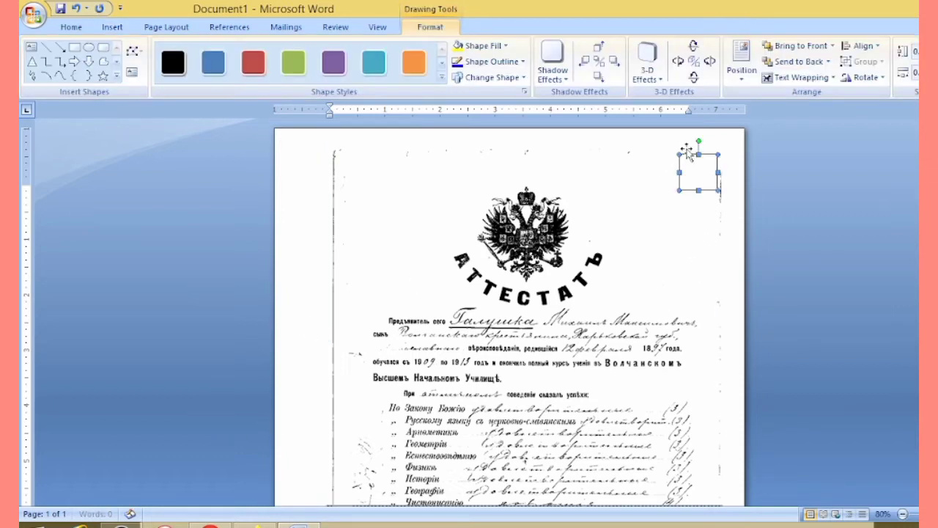
{"action": "left_click", "coordinate": [523, 61]}
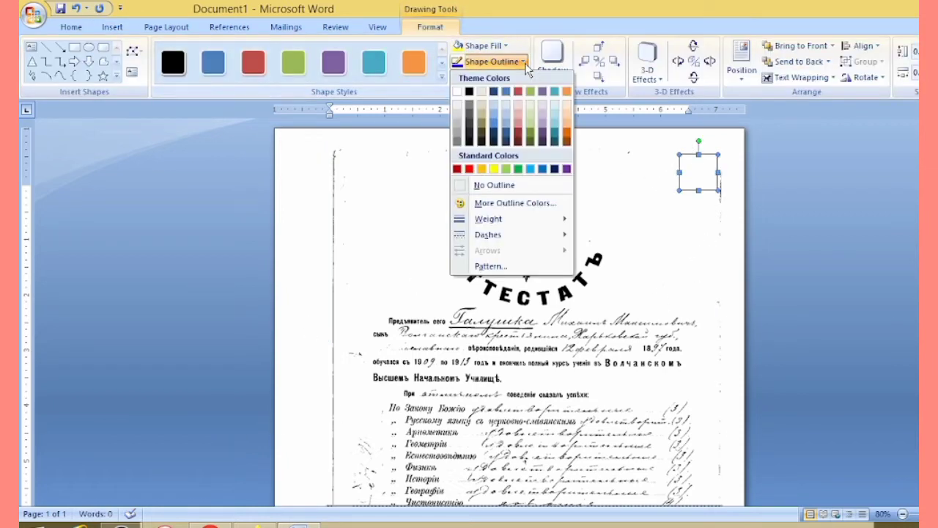
{"action": "left_click", "coordinate": [494, 186]}
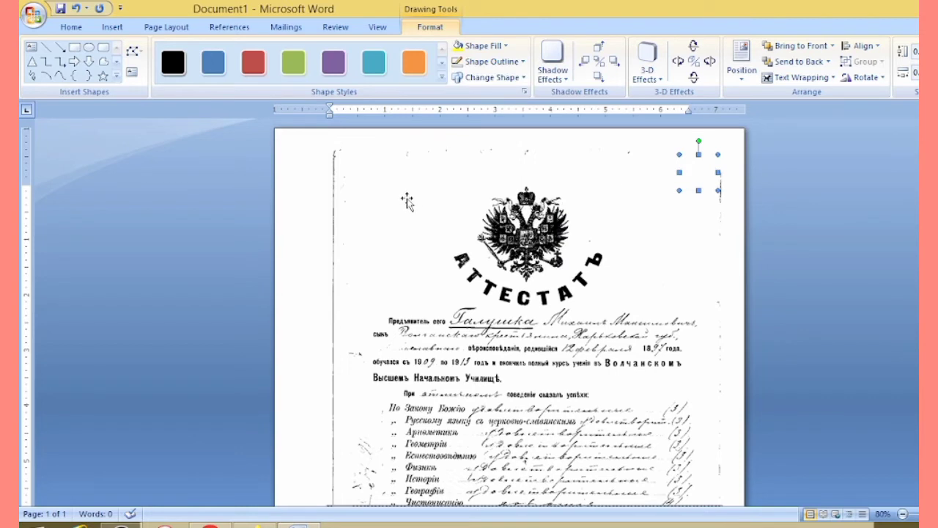
{"action": "left_click", "coordinate": [388, 203]}
{"action": "left_click", "coordinate": [384, 234]}
Draw a tall outline-free rectangle over the stray marks left of the subject list.
{"action": "scroll", "coordinate": [421, 268], "scroll_direction": "down", "scroll_amount": 2}
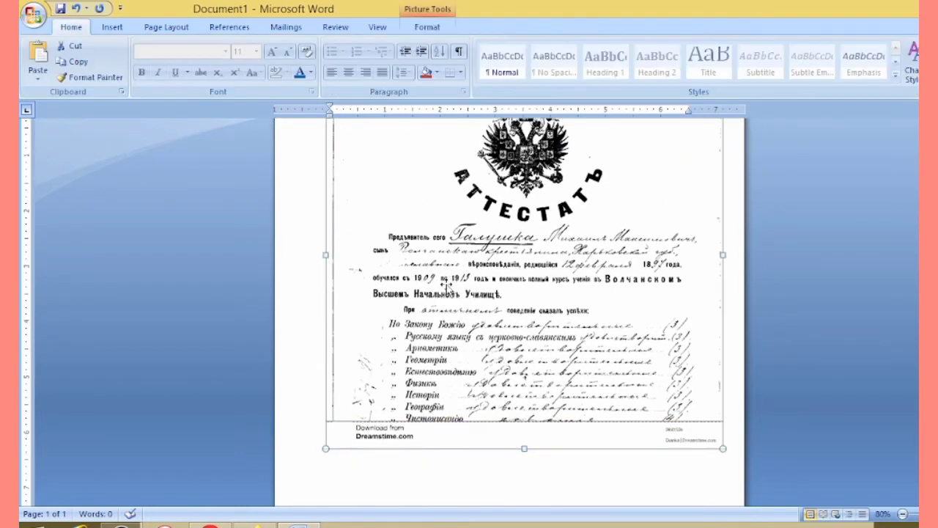
{"action": "left_click", "coordinate": [112, 26]}
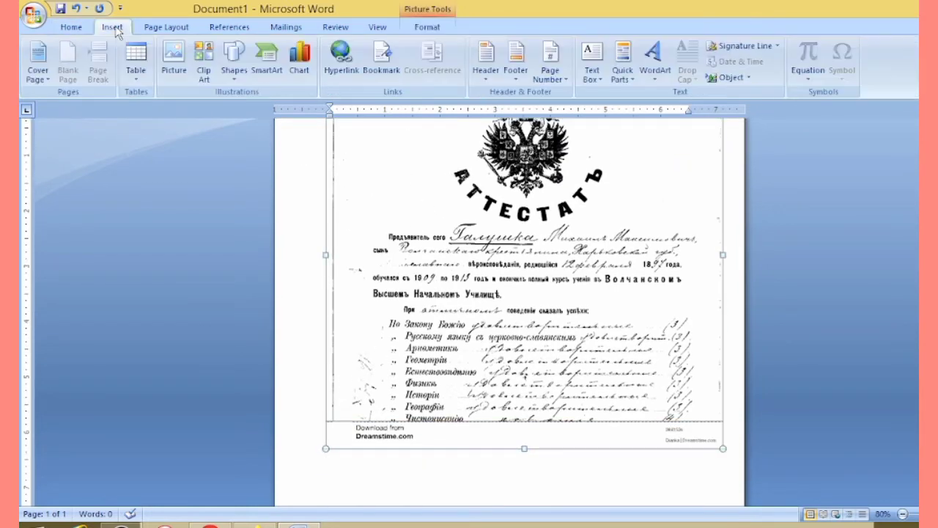
{"action": "left_click", "coordinate": [238, 78]}
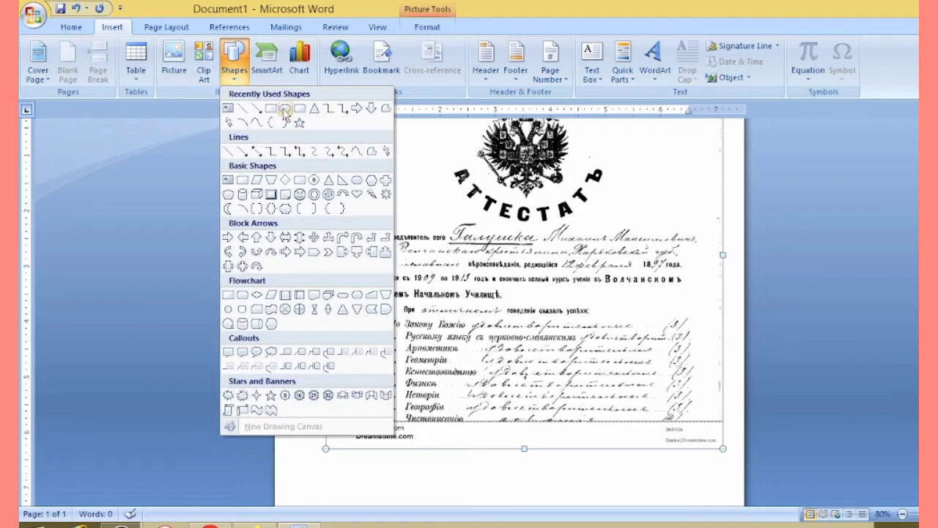
{"action": "left_click", "coordinate": [286, 111]}
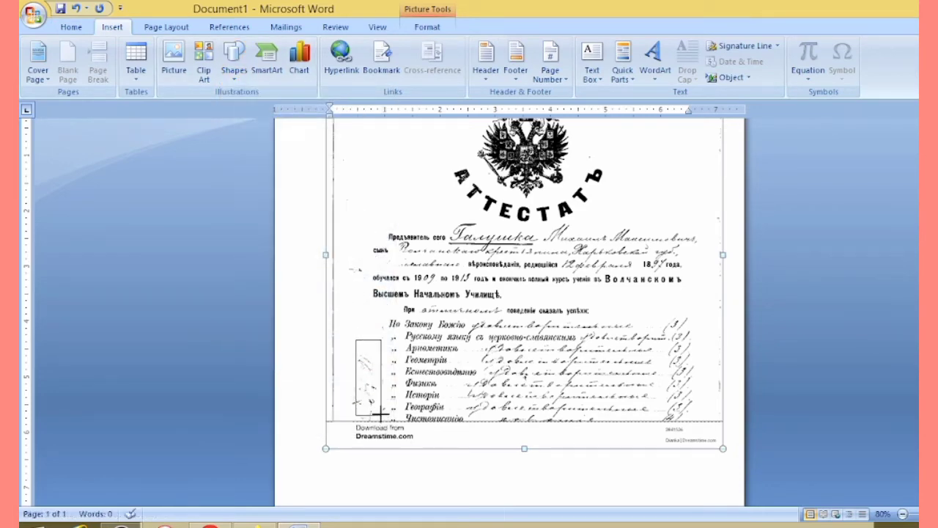
{"action": "left_click_drag", "start_coordinate": [356, 340], "coordinate": [382, 414]}
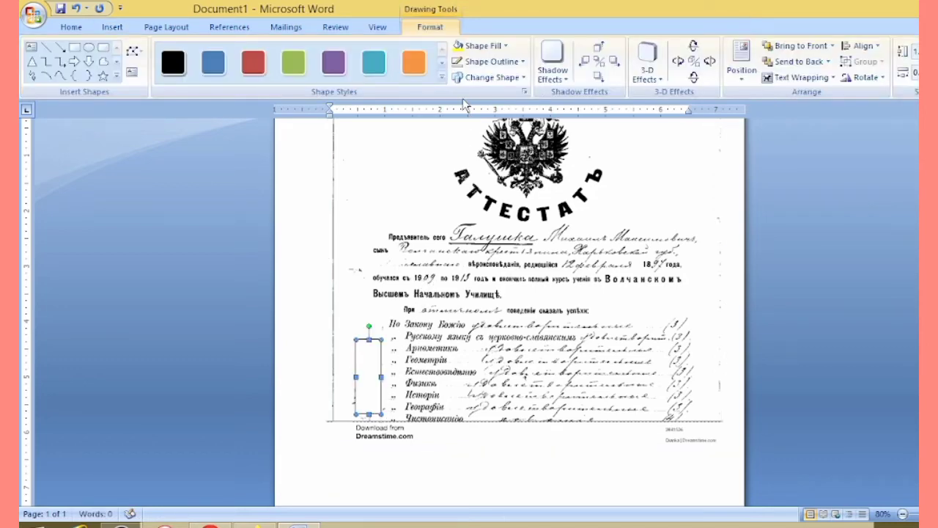
{"action": "left_click", "coordinate": [523, 63]}
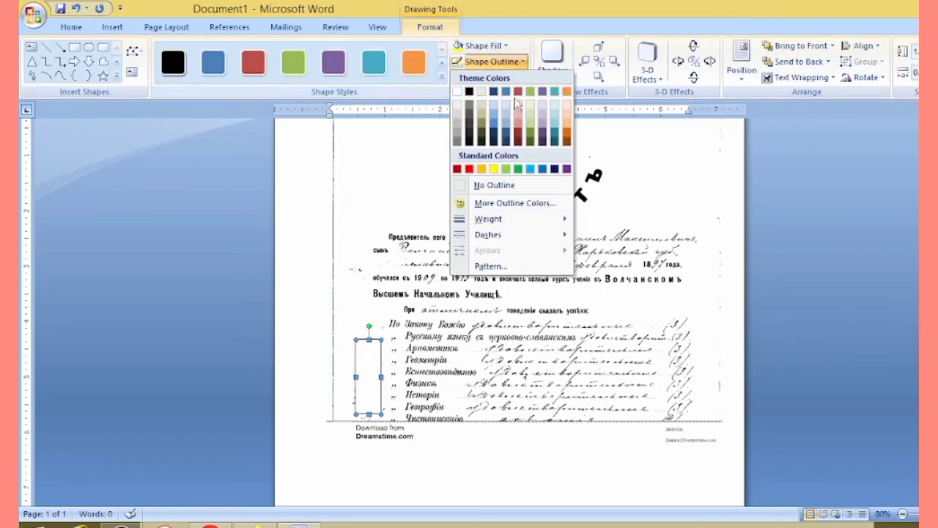
{"action": "left_click", "coordinate": [484, 185]}
{"action": "left_click", "coordinate": [377, 208]}
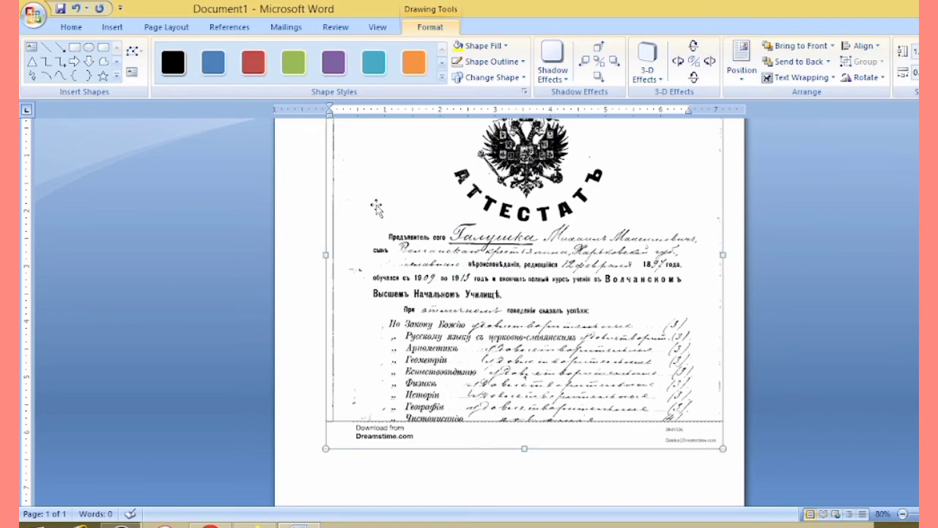
Cover the left margin line with a thin rectangle that has no outline.
{"action": "left_click", "coordinate": [365, 306]}
{"action": "scroll", "coordinate": [364, 307], "scroll_direction": "up", "scroll_amount": 3}
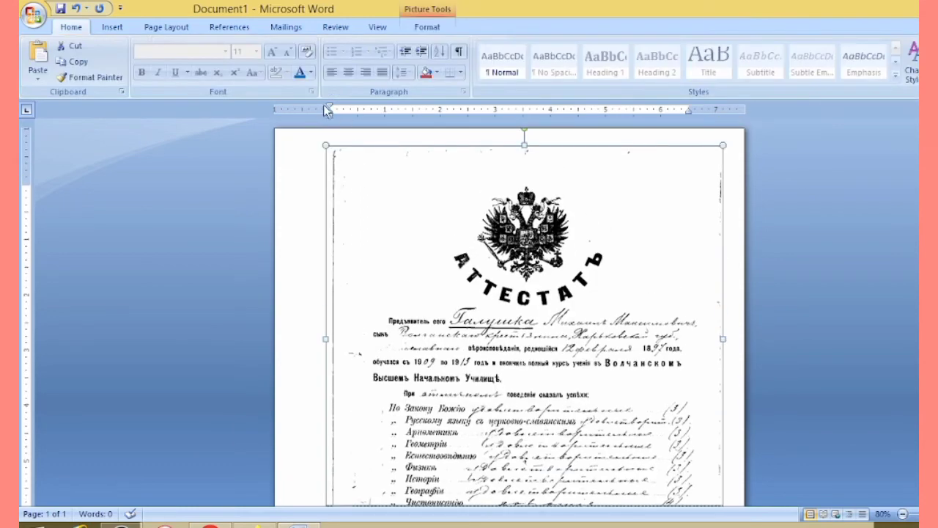
{"action": "left_click", "coordinate": [112, 27]}
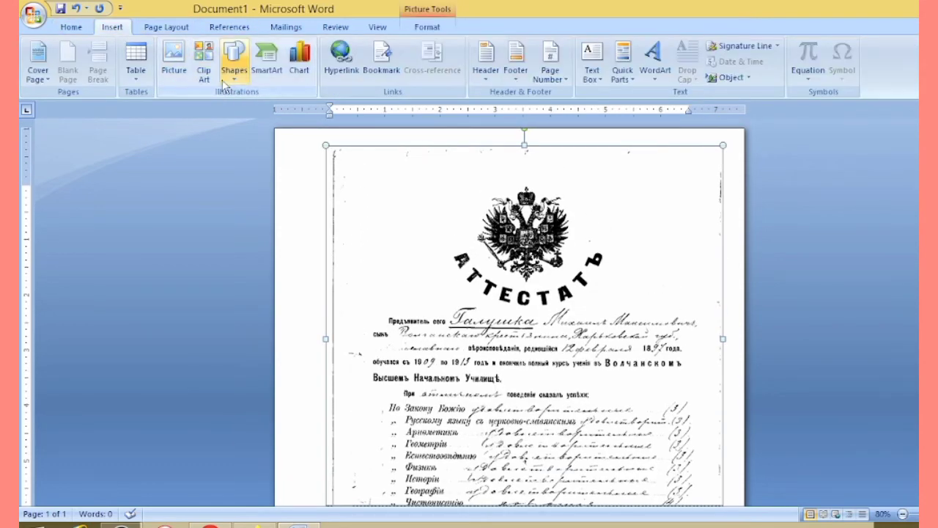
{"action": "left_click", "coordinate": [226, 79]}
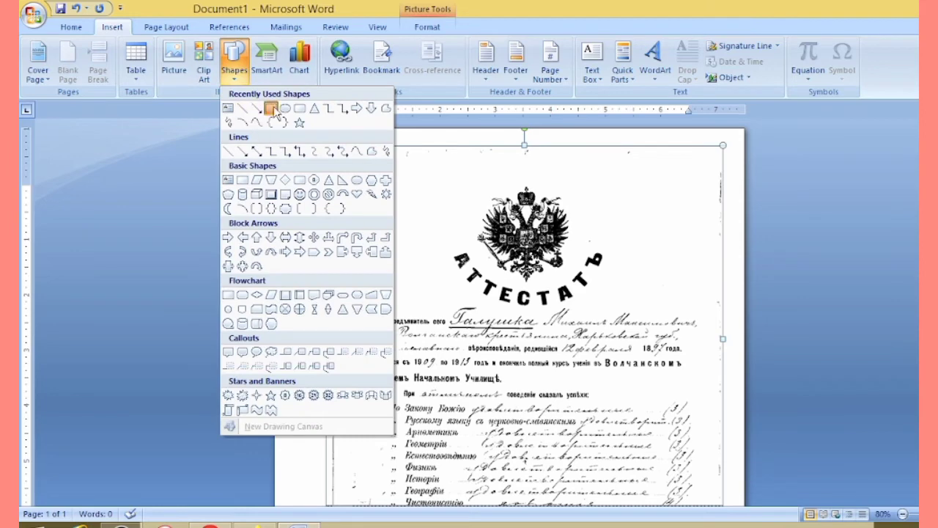
{"action": "left_click", "coordinate": [271, 109]}
{"action": "left_click_drag", "start_coordinate": [334, 152], "coordinate": [340, 365]}
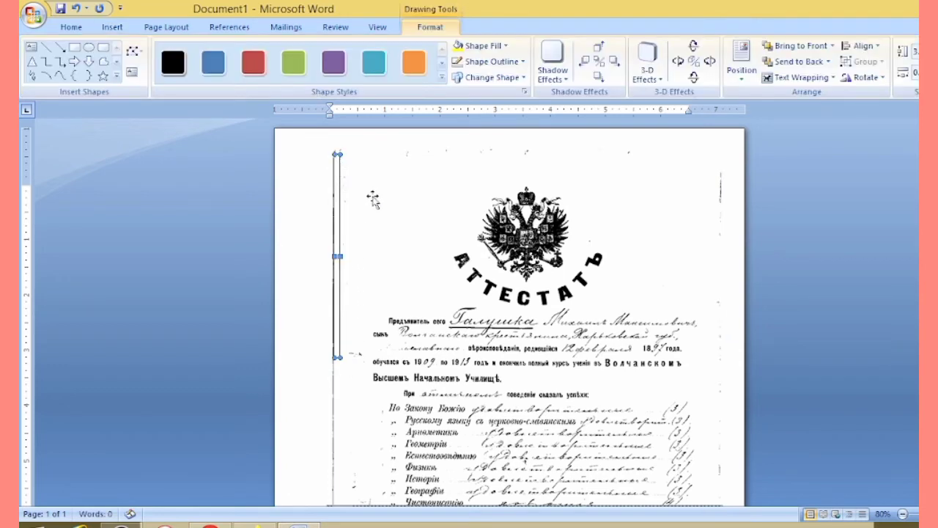
{"action": "left_click", "coordinate": [520, 62]}
{"action": "left_click", "coordinate": [496, 186]}
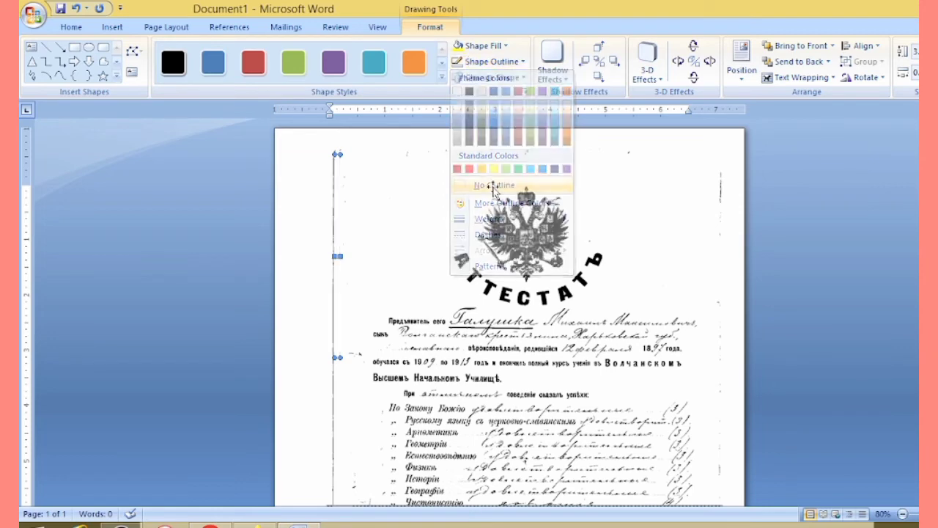
{"action": "left_click", "coordinate": [386, 204]}
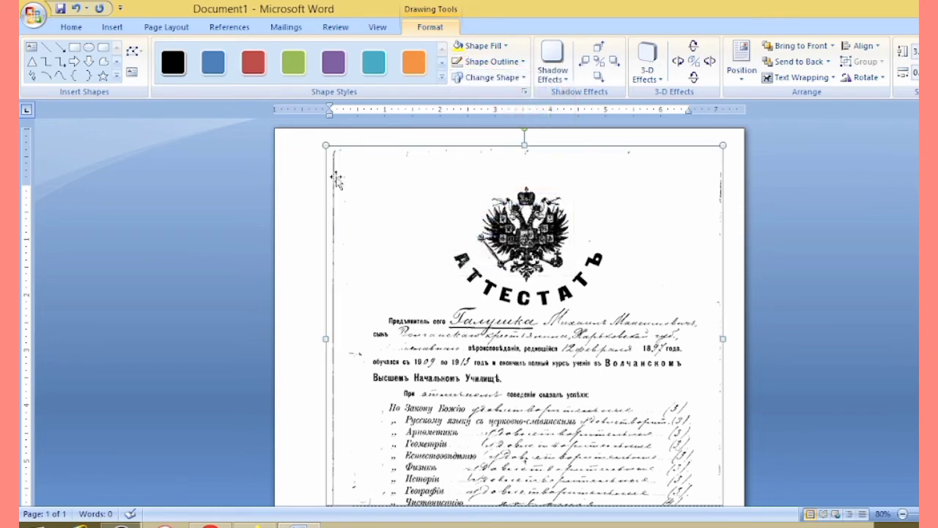
Add a second outline-free strip over the upper part of the left margin line.
{"action": "left_click", "coordinate": [112, 27]}
{"action": "left_click", "coordinate": [234, 62]}
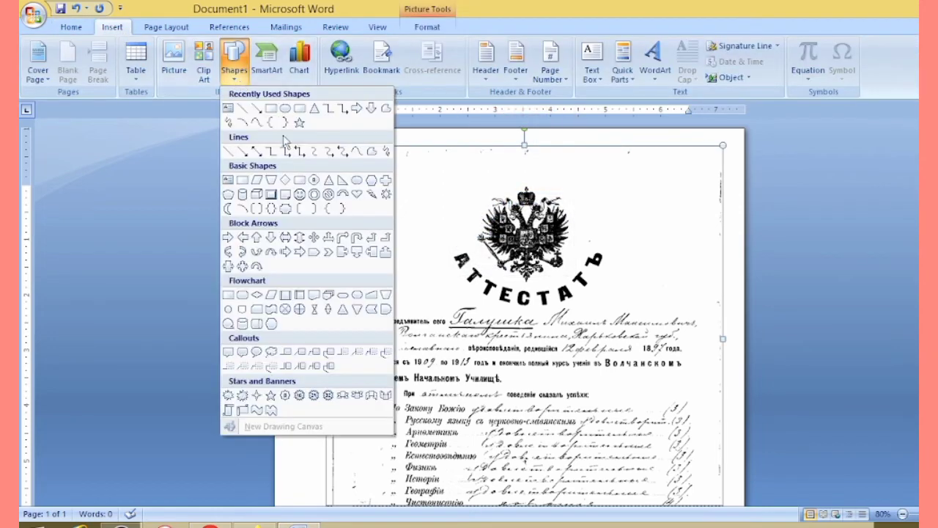
{"action": "left_click", "coordinate": [268, 110]}
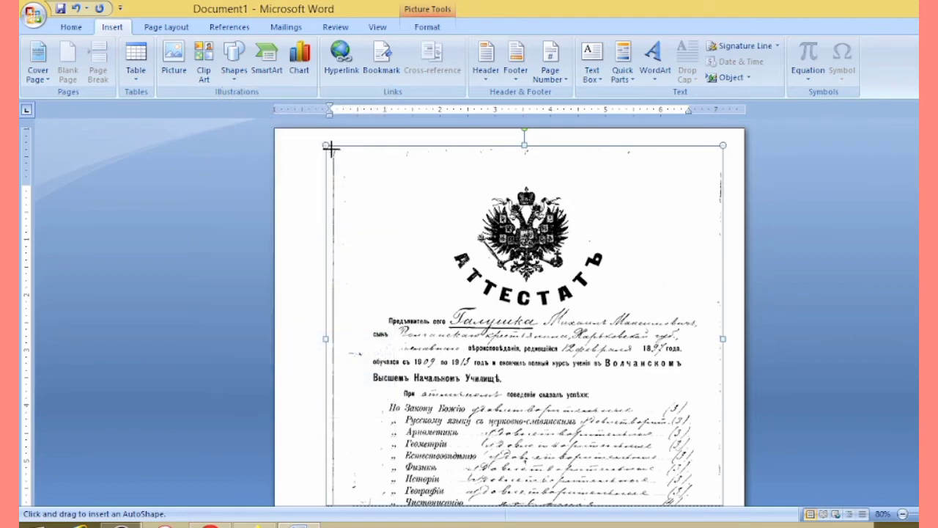
{"action": "left_click_drag", "start_coordinate": [331, 149], "coordinate": [327, 257]}
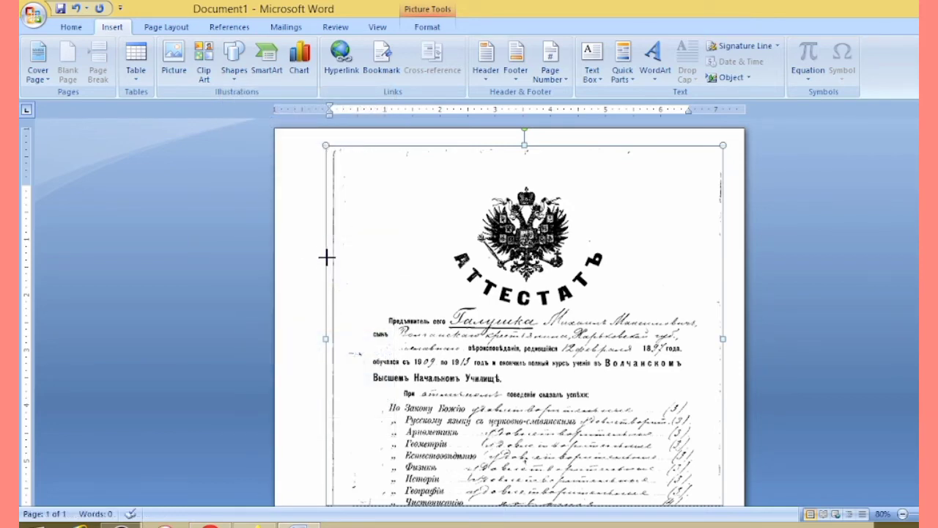
{"action": "left_click_drag", "start_coordinate": [326, 257], "coordinate": [331, 305]}
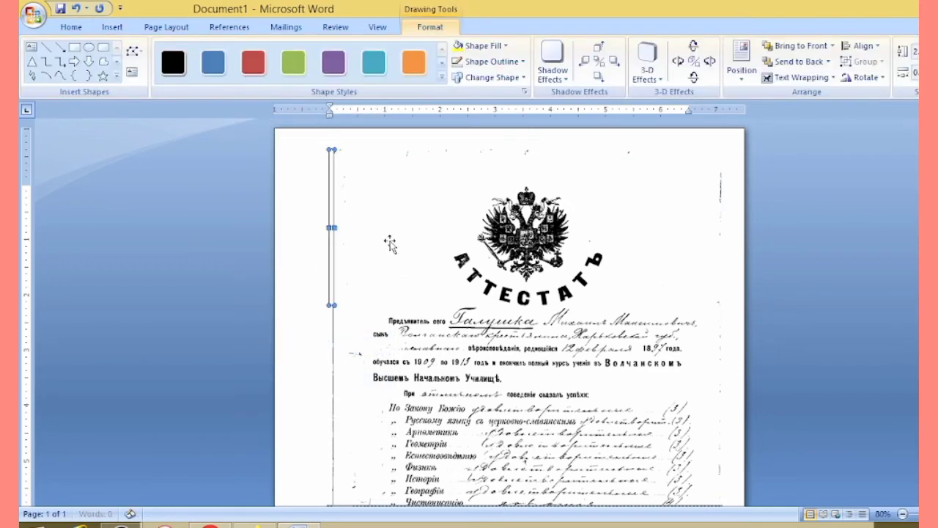
{"action": "left_click", "coordinate": [523, 61]}
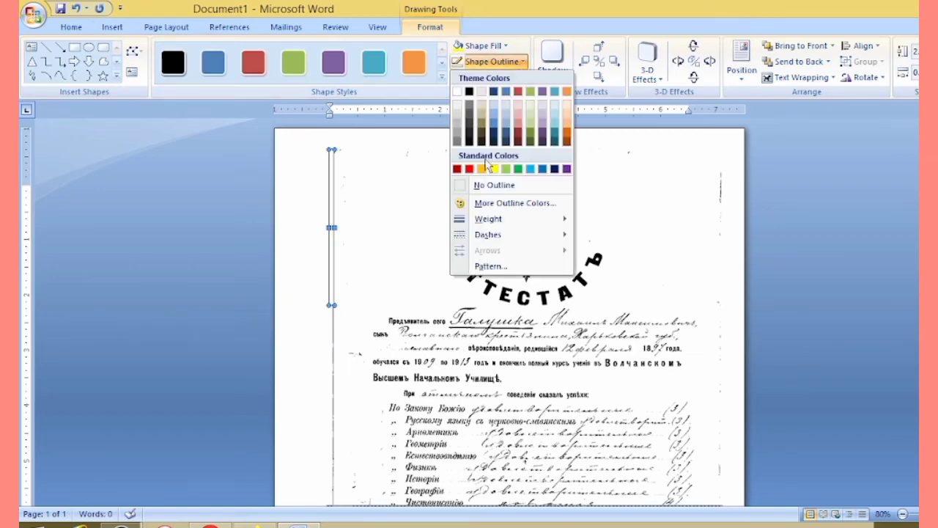
{"action": "left_click", "coordinate": [486, 184]}
{"action": "left_click", "coordinate": [396, 220]}
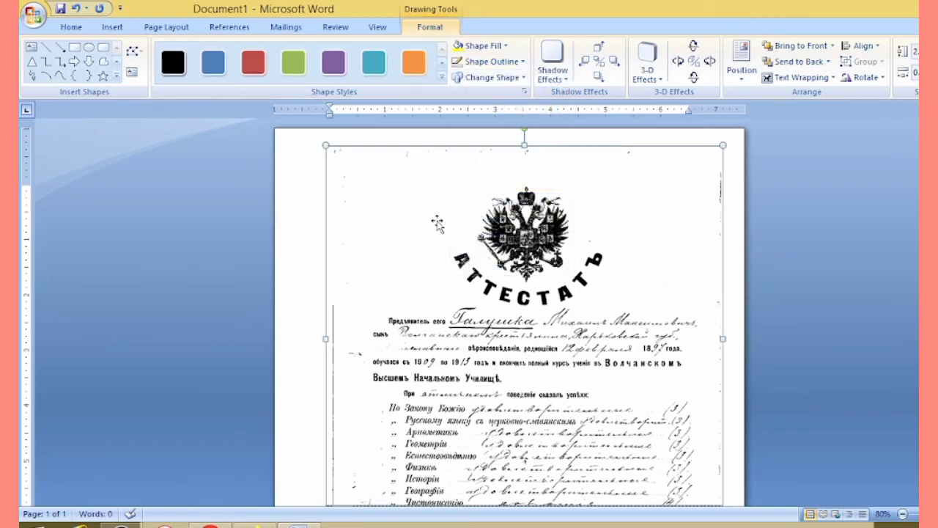
{"action": "left_click", "coordinate": [437, 225]}
Draw an outline-free rectangle over the 'Download from Dreamstime.com' watermark text.
{"action": "scroll", "coordinate": [419, 275], "scroll_direction": "down", "scroll_amount": 3}
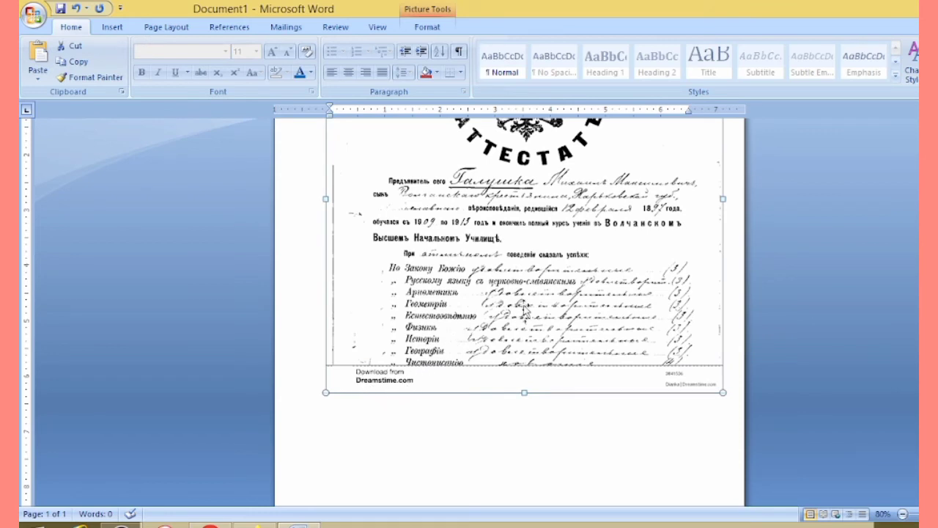
{"action": "left_click", "coordinate": [110, 28]}
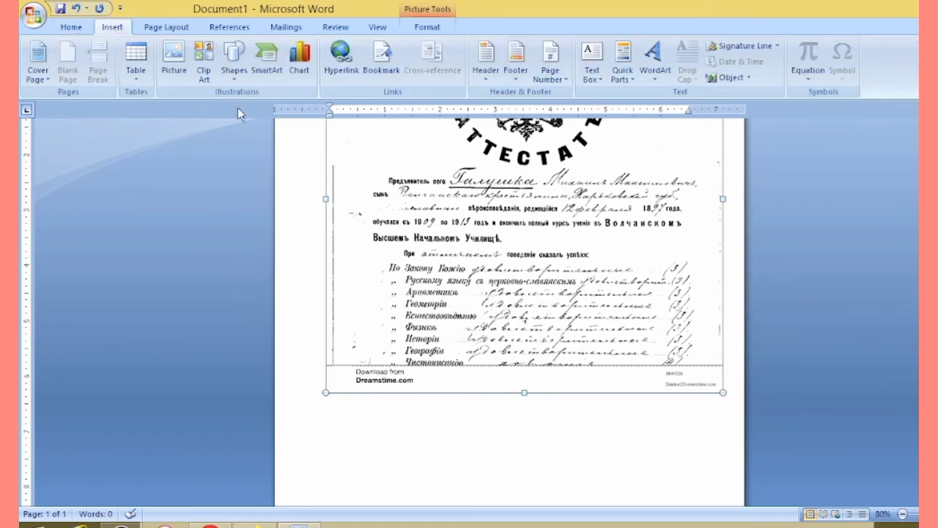
{"action": "left_click", "coordinate": [234, 62]}
{"action": "left_click", "coordinate": [269, 109]}
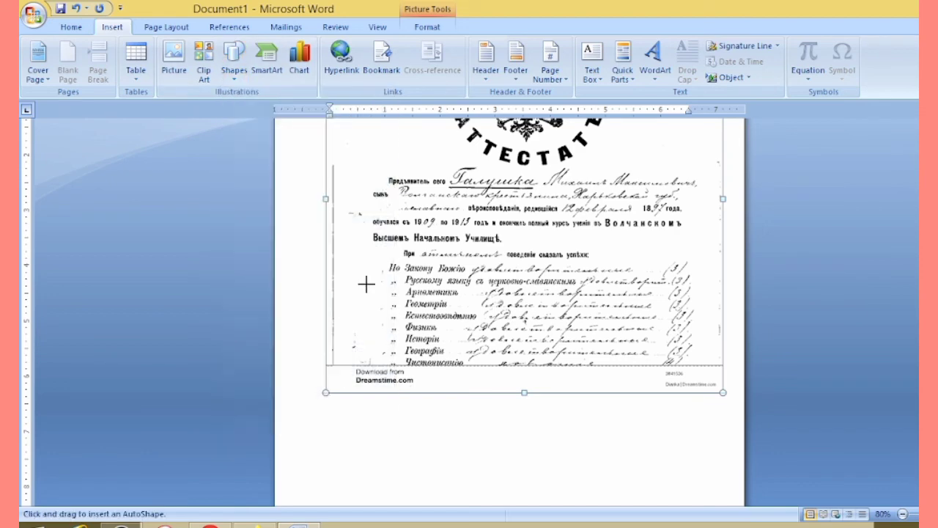
{"action": "mouse_move", "coordinate": [357, 367]}
{"action": "left_mouse_down"}
{"action": "mouse_move", "coordinate": [386, 389]}
{"action": "mouse_move", "coordinate": [416, 387]}
{"action": "left_mouse_up"}
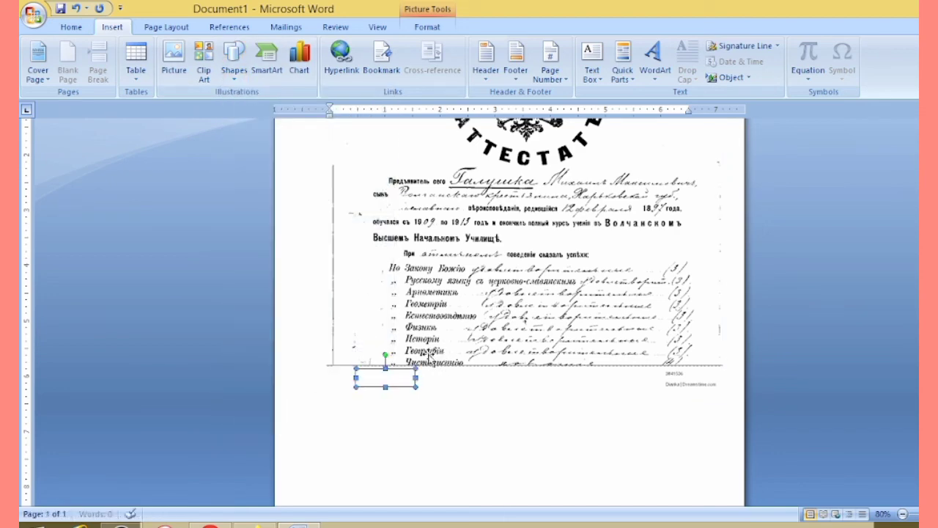
{"action": "left_click", "coordinate": [513, 62]}
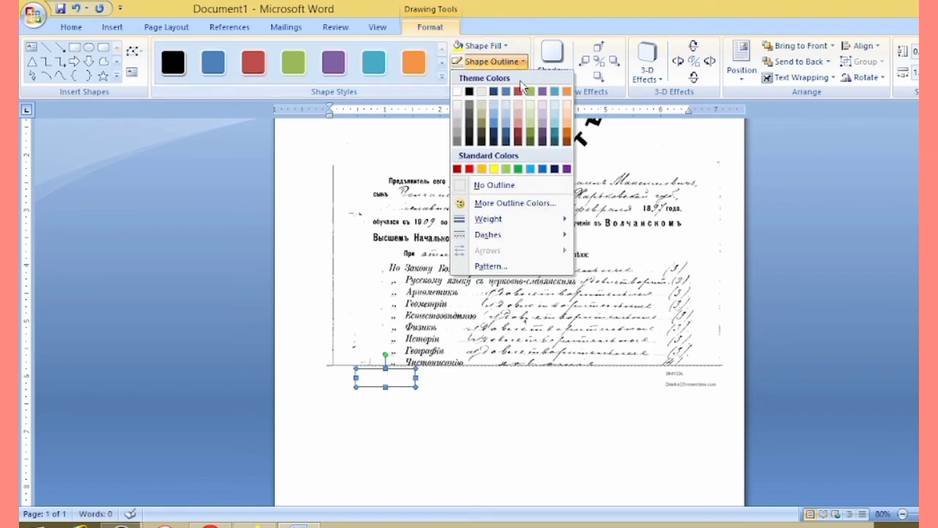
{"action": "left_click", "coordinate": [497, 186]}
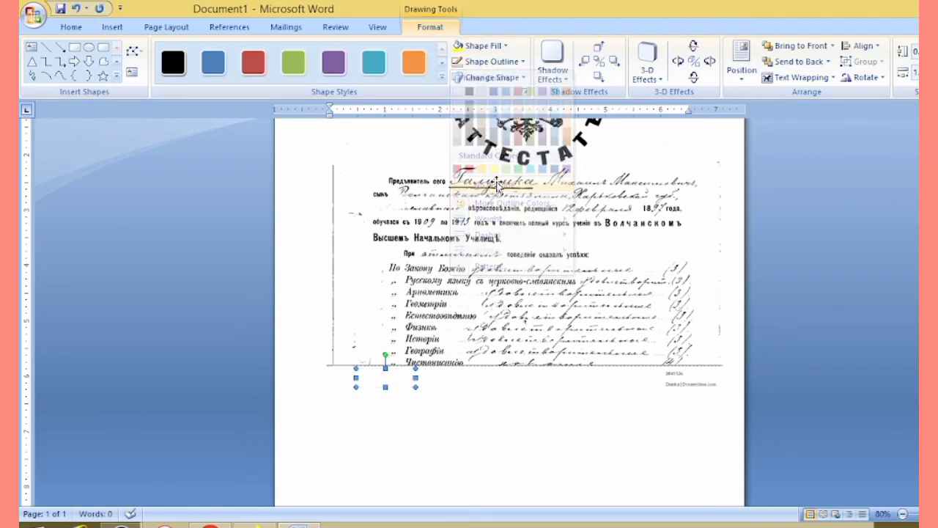
{"action": "left_click", "coordinate": [462, 381]}
{"action": "left_click", "coordinate": [391, 382]}
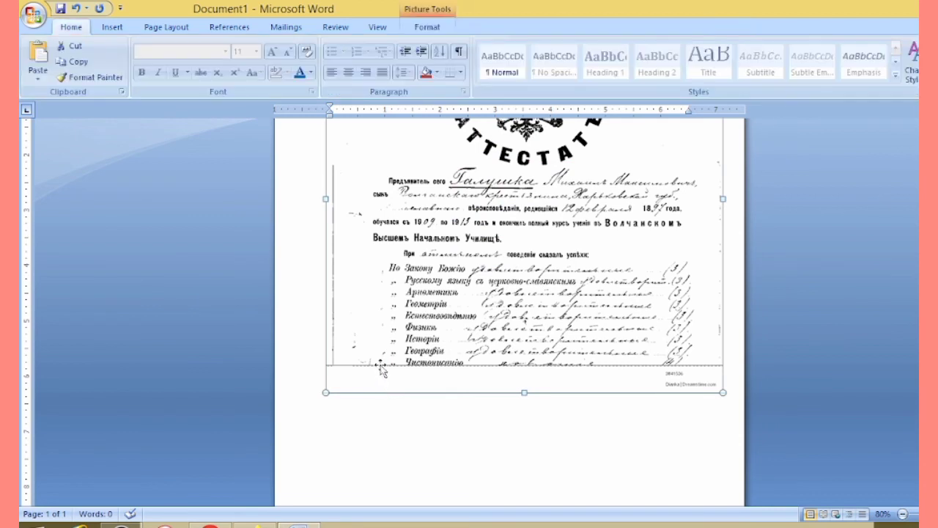
{"action": "scroll", "coordinate": [487, 286], "scroll_direction": "up", "scroll_amount": 3}
{"action": "scroll", "coordinate": [494, 278], "scroll_direction": "up", "scroll_amount": 2}
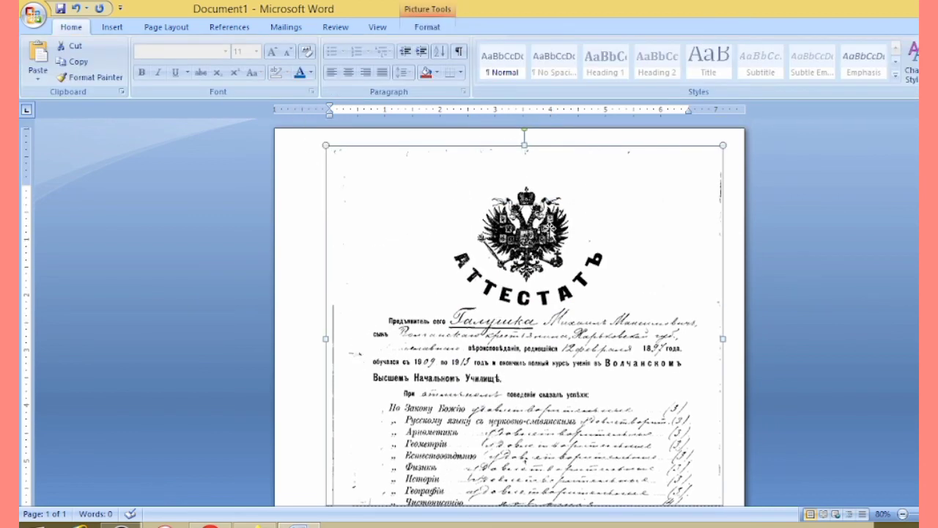
{"action": "scroll", "coordinate": [504, 289], "scroll_direction": "down", "scroll_amount": 2}
{"action": "scroll", "coordinate": [501, 284], "scroll_direction": "down", "scroll_amount": 2}
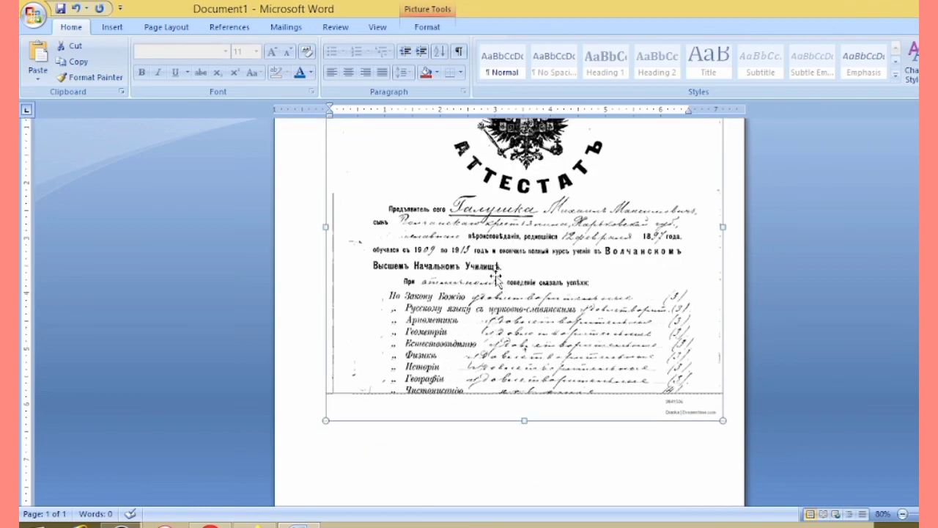
{"action": "scroll", "coordinate": [502, 285], "scroll_direction": "up", "scroll_amount": 4}
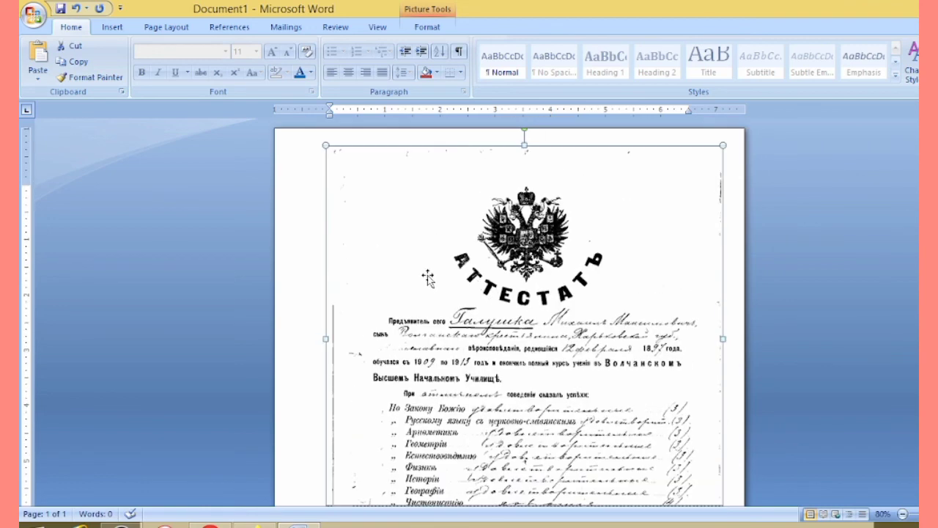